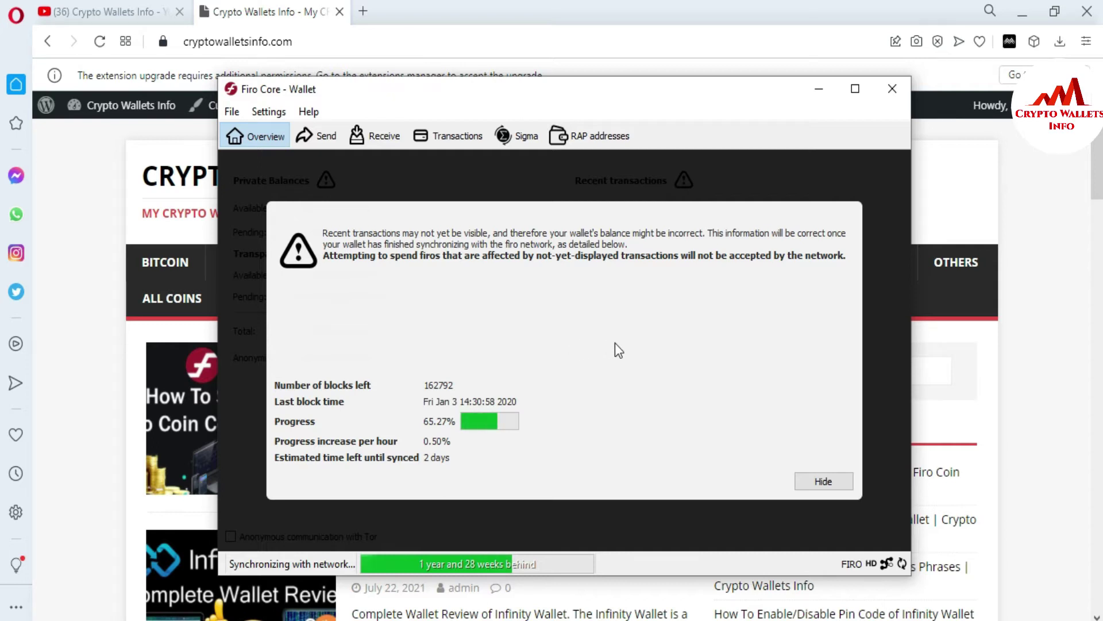
Hide the sync warning overlay on the Overview page to reveal the 0.00000000 FIRO balances.
{"action": "left_click", "coordinate": [815, 477]}
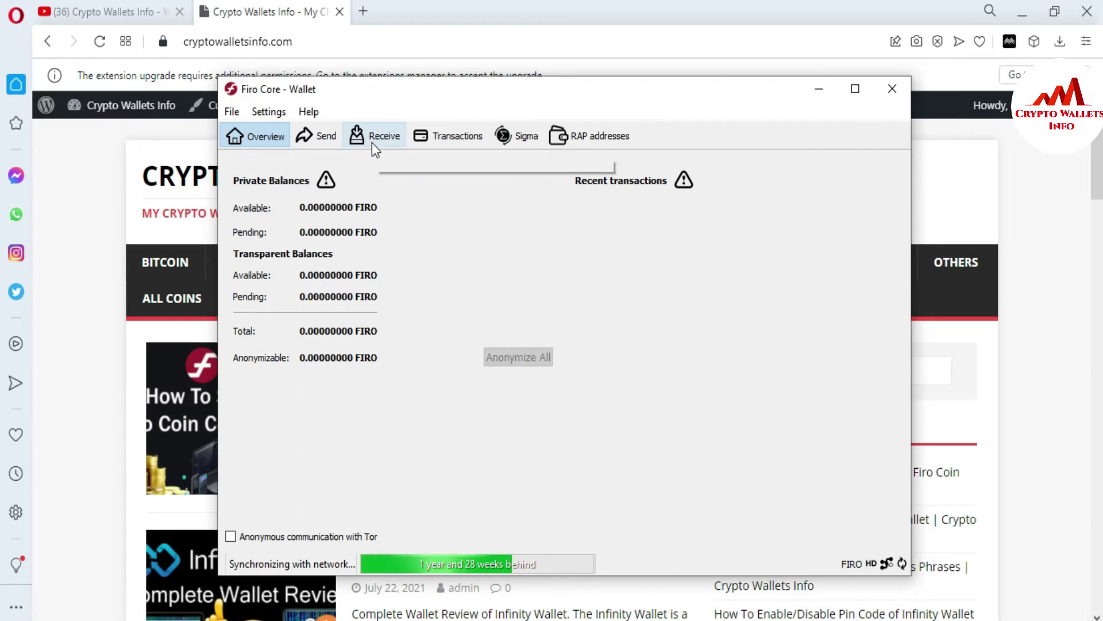
On the Receive tab, inspect the existing request's QR code and receiving address, then close the details.
{"action": "left_click", "coordinate": [390, 139]}
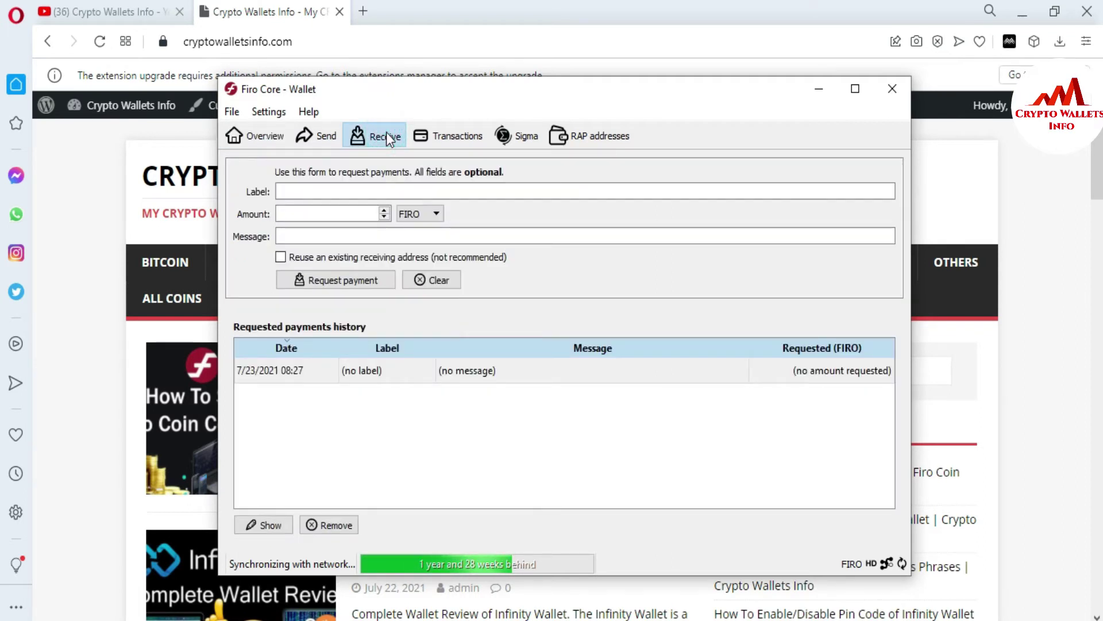
{"action": "double_click", "coordinate": [477, 369]}
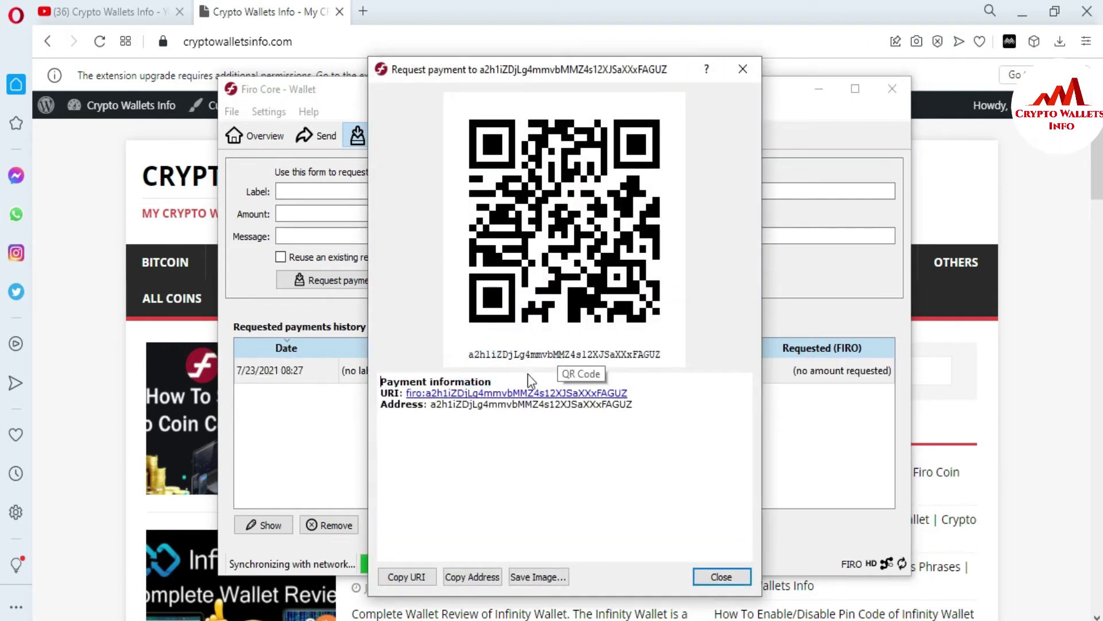
{"action": "left_click", "coordinate": [574, 420]}
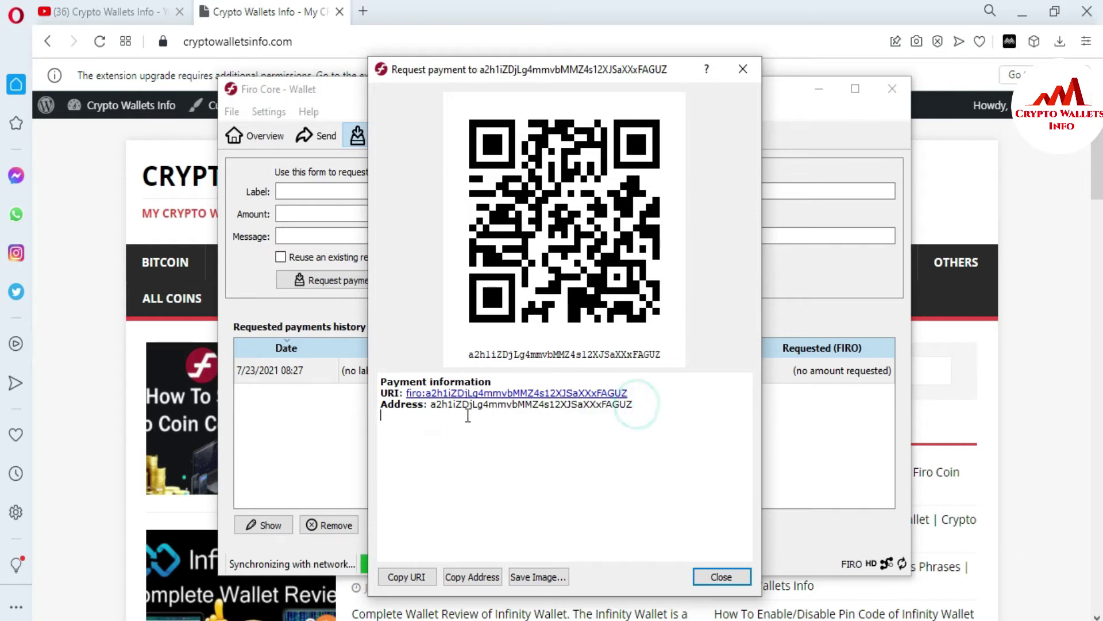
{"action": "double_click", "coordinate": [433, 405]}
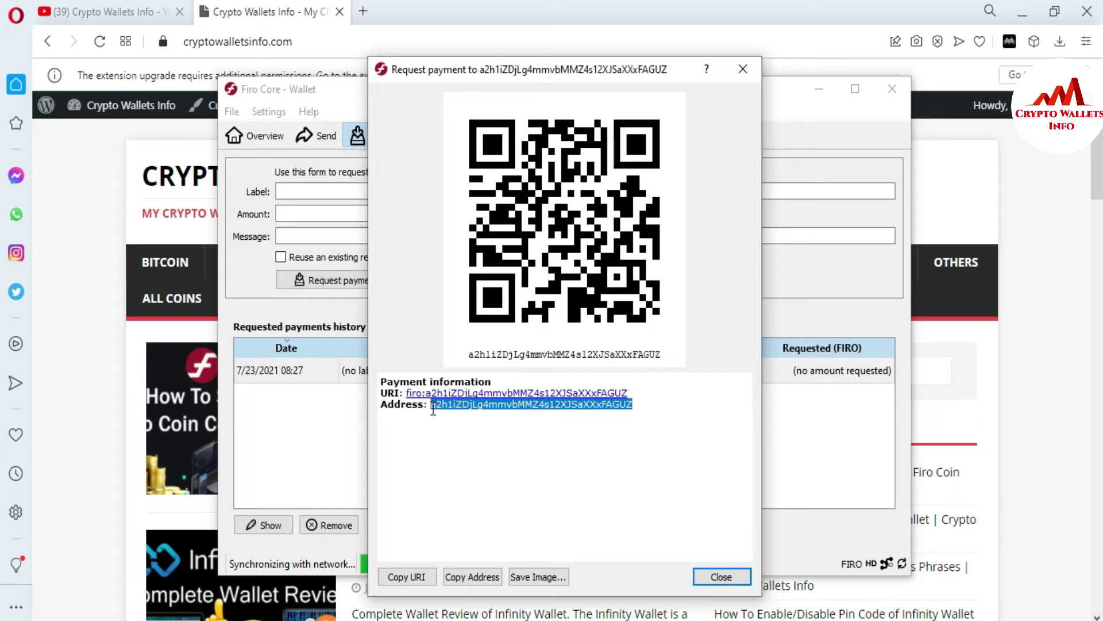
{"action": "left_click", "coordinate": [743, 70]}
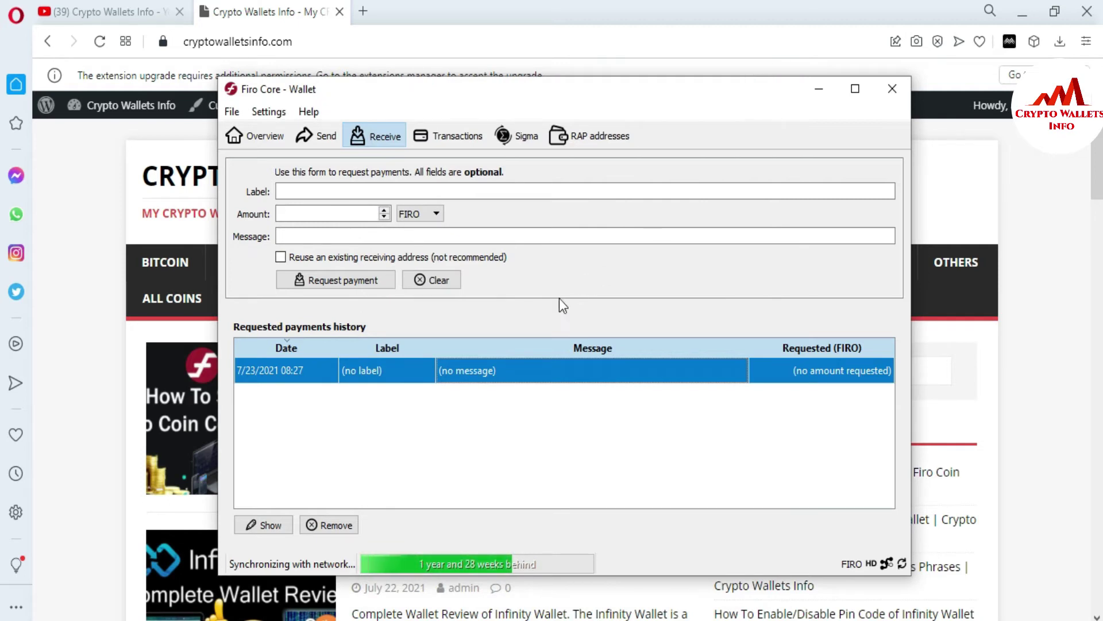
Request a payment with empty label, message and amount, select its new address, then close.
{"action": "left_click", "coordinate": [344, 284]}
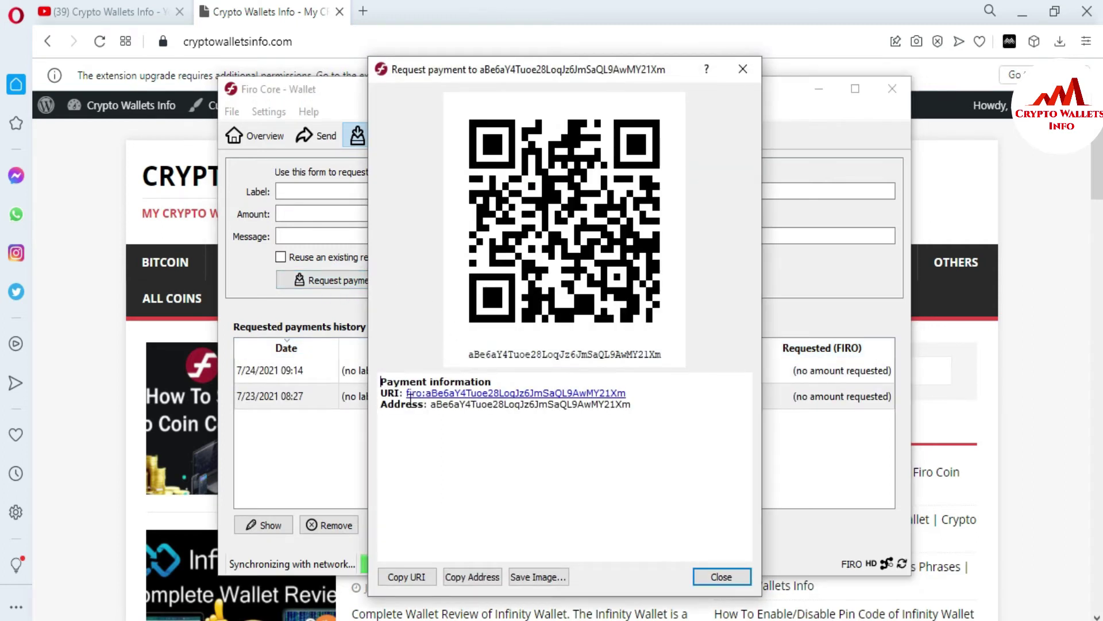
{"action": "left_click_drag", "start_coordinate": [432, 407], "coordinate": [632, 415]}
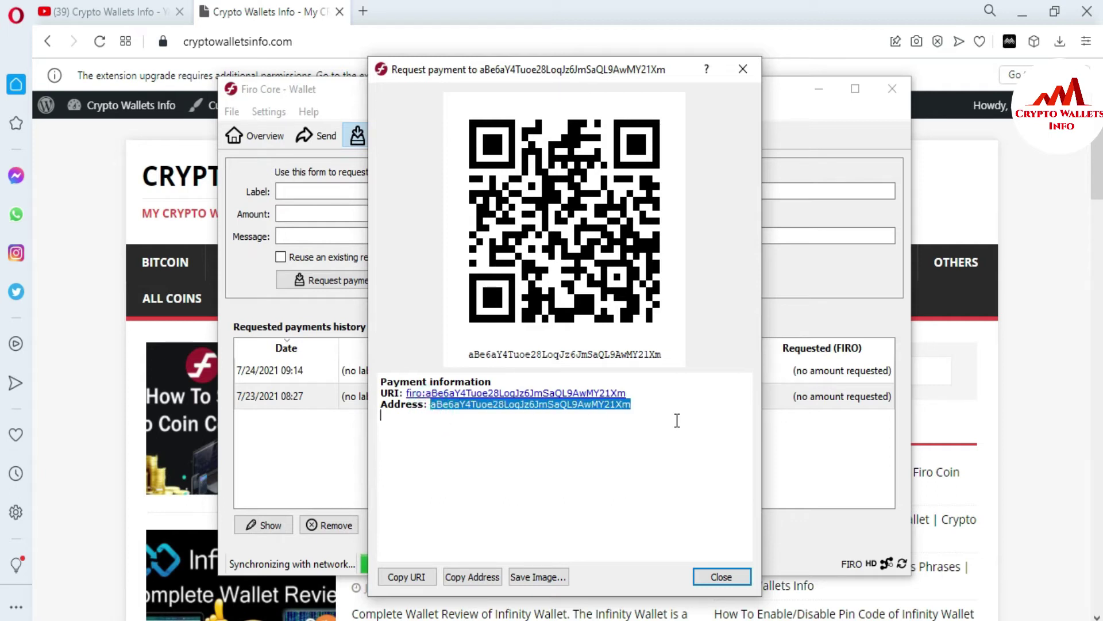
{"action": "left_click", "coordinate": [724, 577]}
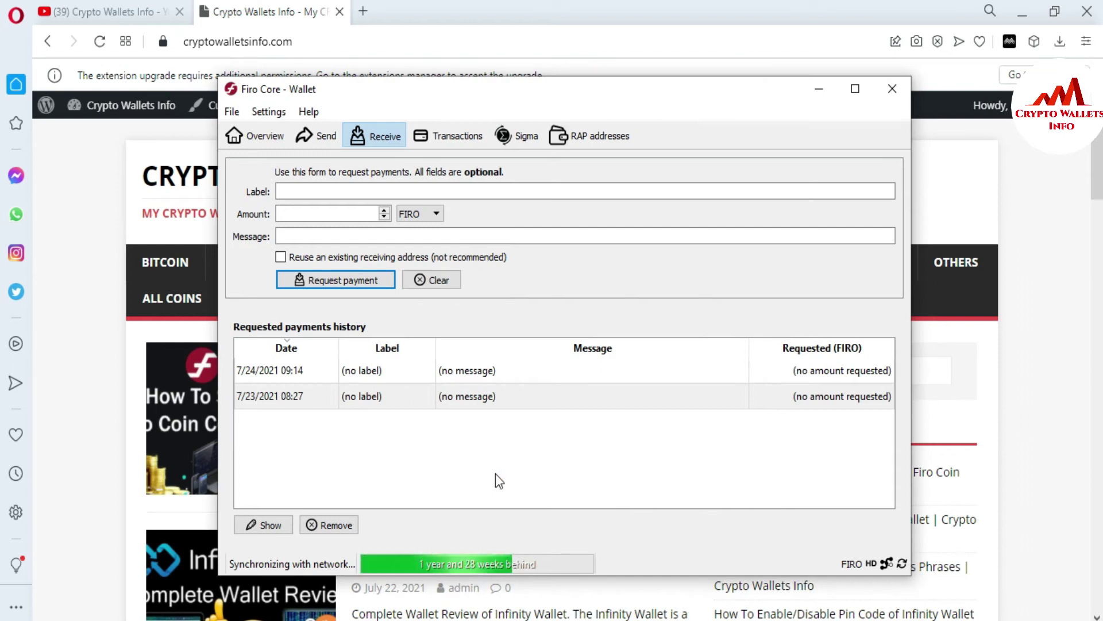
Create a payment request labelled with a person's name and close its QR dialog.
{"action": "left_click", "coordinate": [330, 187]}
{"action": "type", "text": "Rauf"}
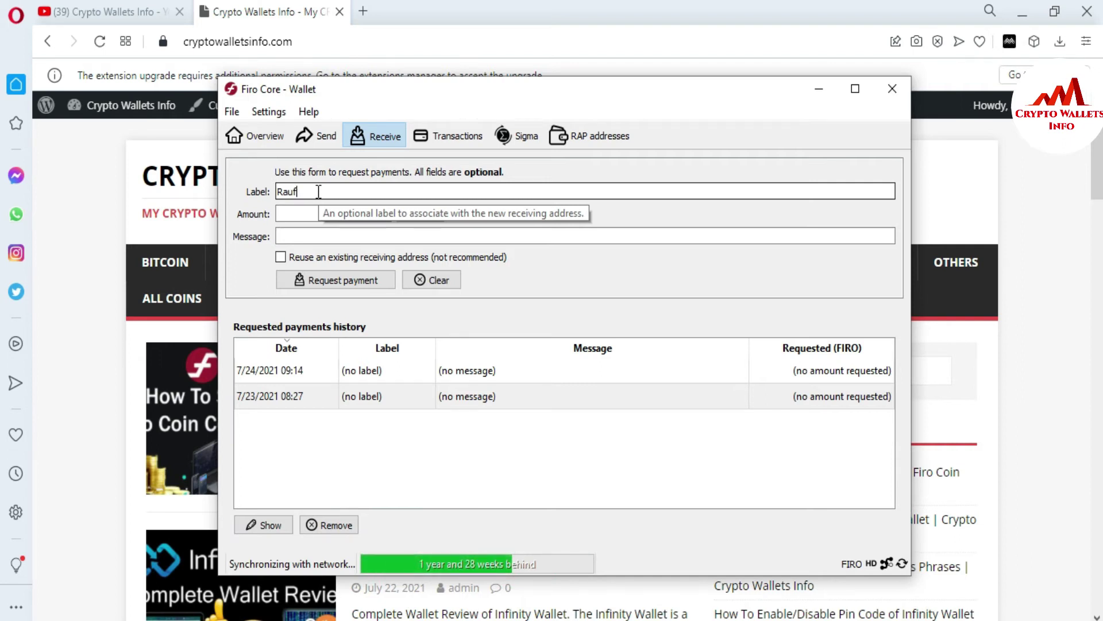
{"action": "left_click", "coordinate": [329, 281]}
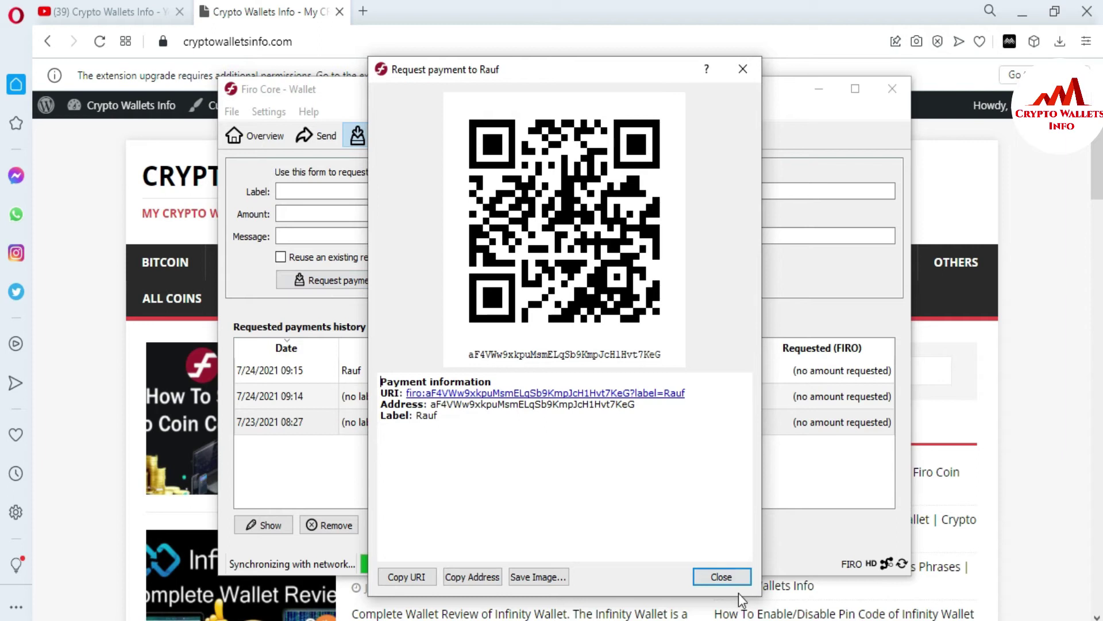
{"action": "left_click", "coordinate": [722, 577]}
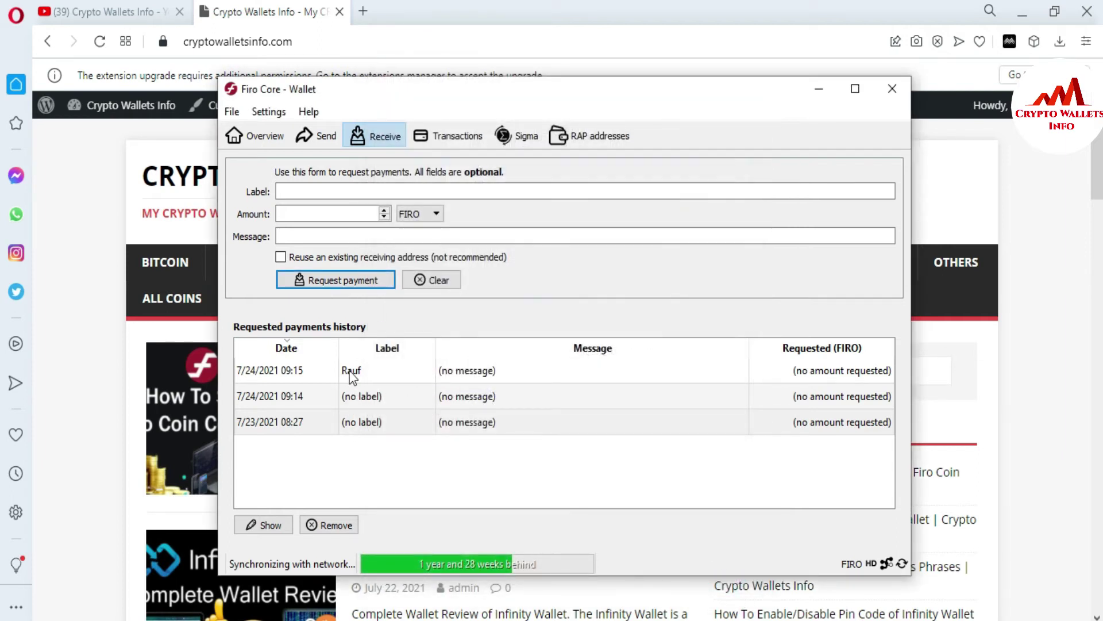
Open the newest labelled request from history, copy its receiving address, and close the details.
{"action": "left_click", "coordinate": [472, 372]}
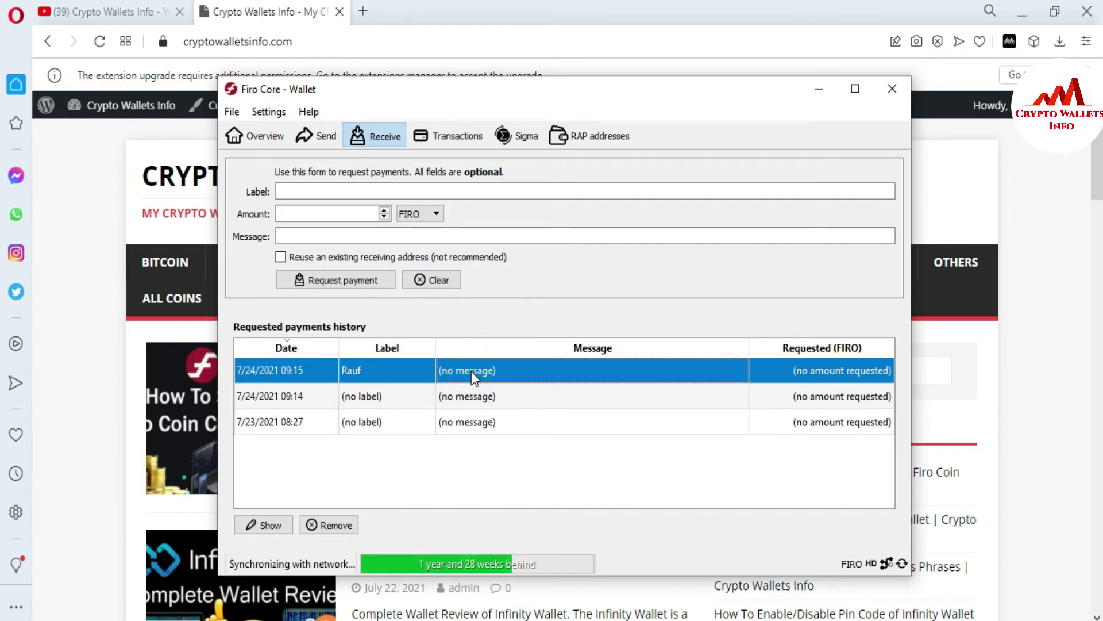
{"action": "double_click", "coordinate": [494, 371]}
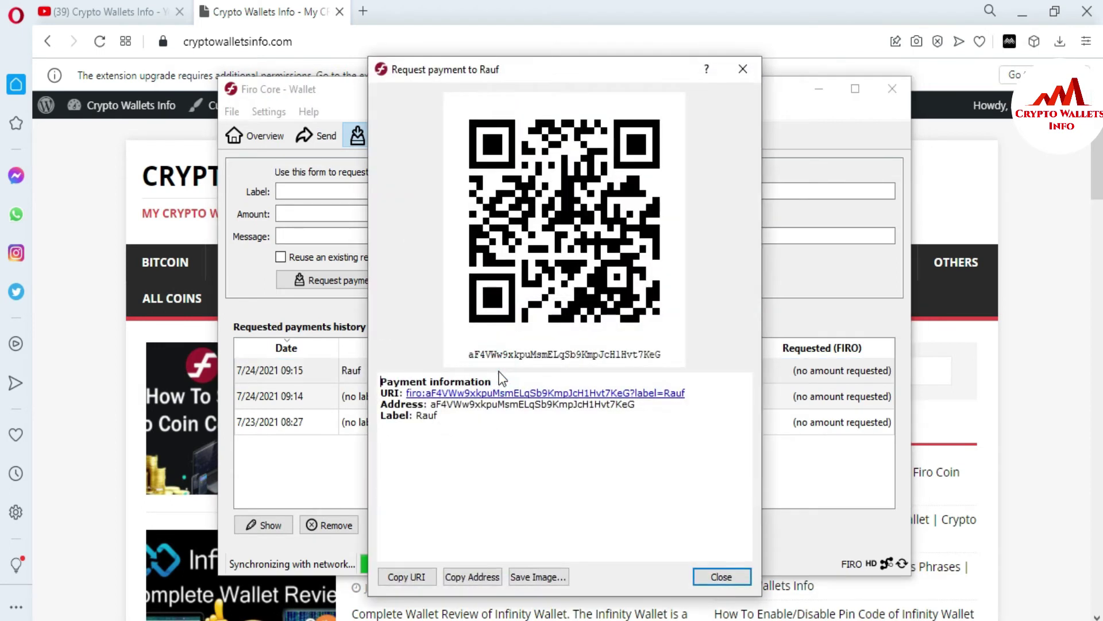
{"action": "left_click", "coordinate": [450, 576]}
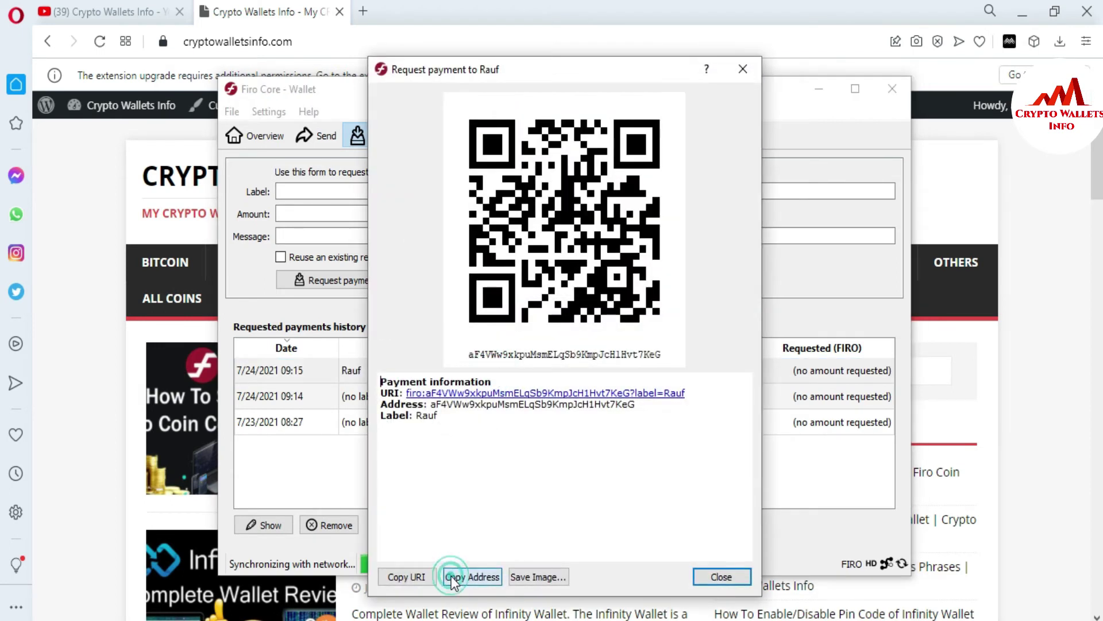
{"action": "left_click", "coordinate": [450, 575]}
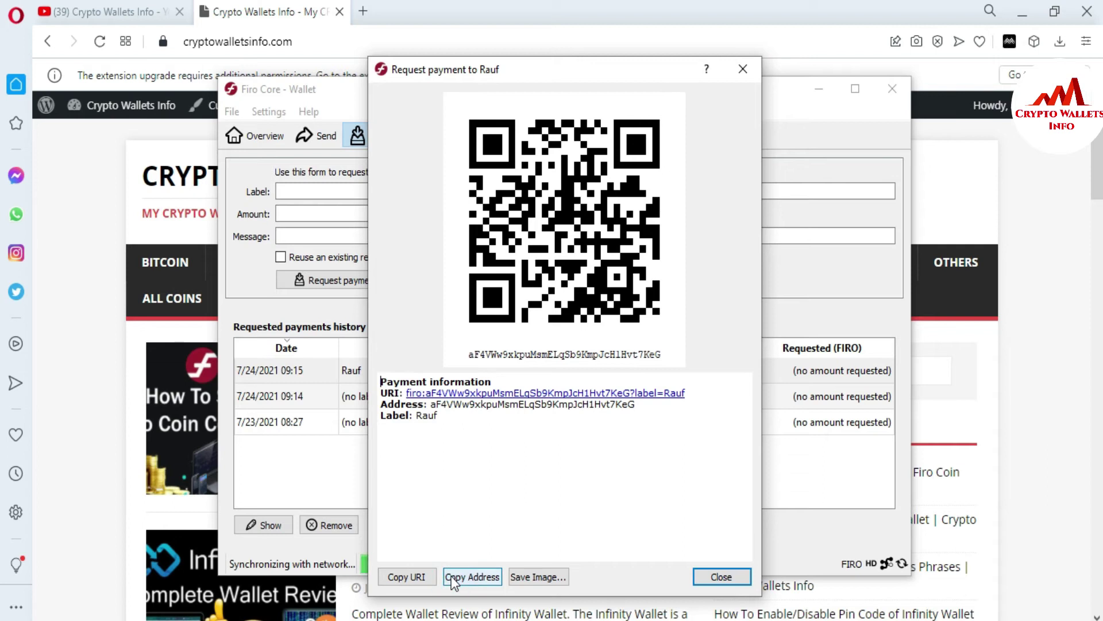
{"action": "left_click", "coordinate": [743, 69]}
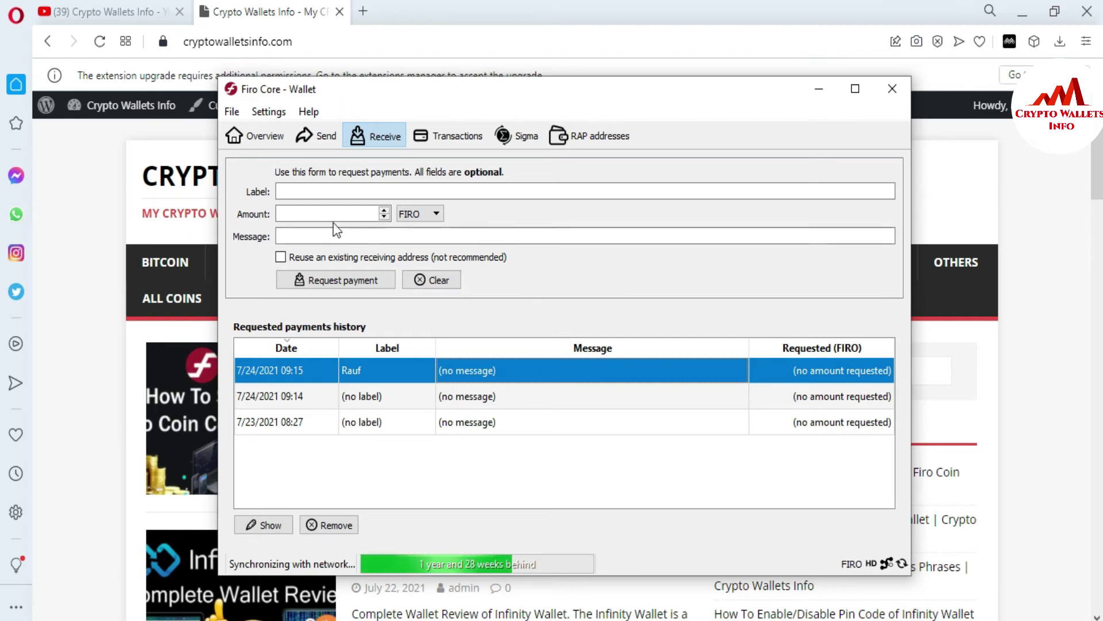
Create another request labelled with a second person's name, review its address, then close it.
{"action": "left_click", "coordinate": [334, 196]}
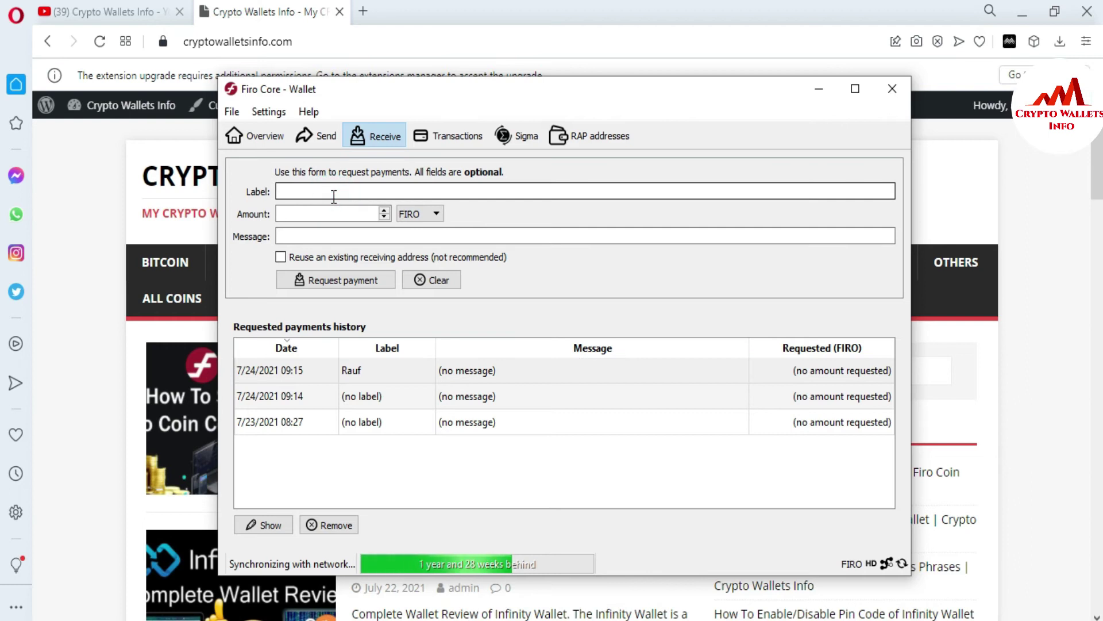
{"action": "type", "text": "Kashif"}
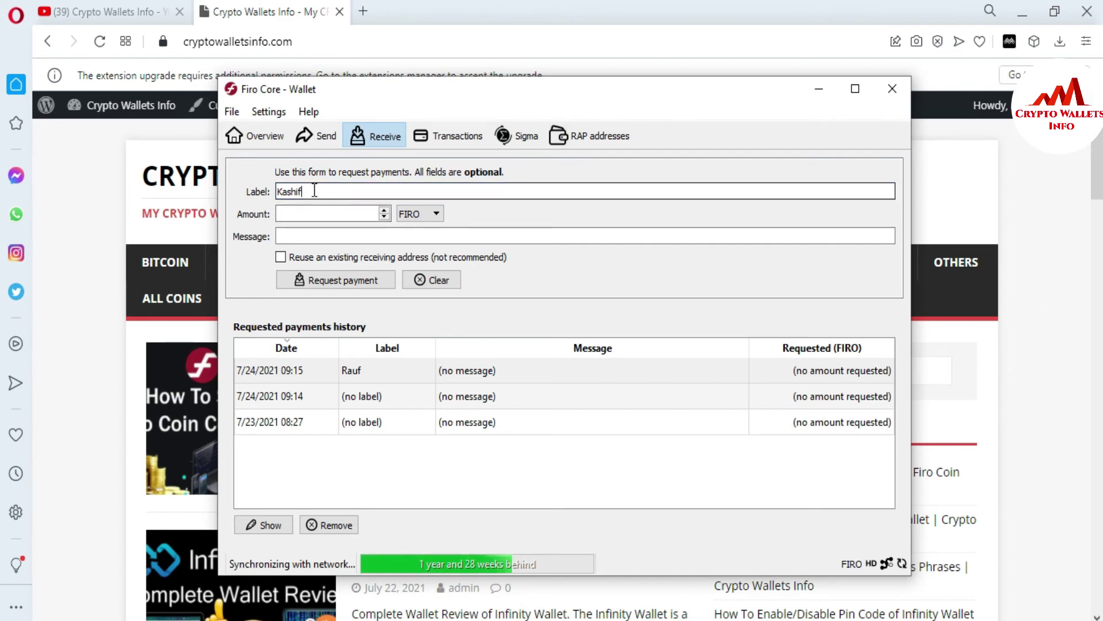
{"action": "left_click", "coordinate": [338, 278]}
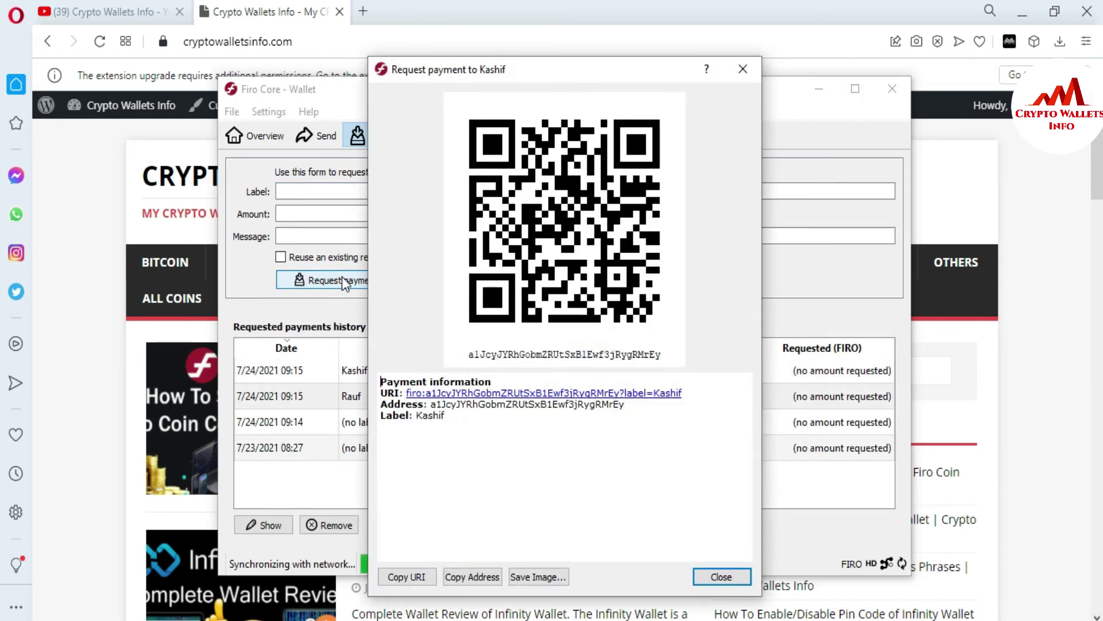
{"action": "left_click_drag", "start_coordinate": [431, 405], "coordinate": [626, 407]}
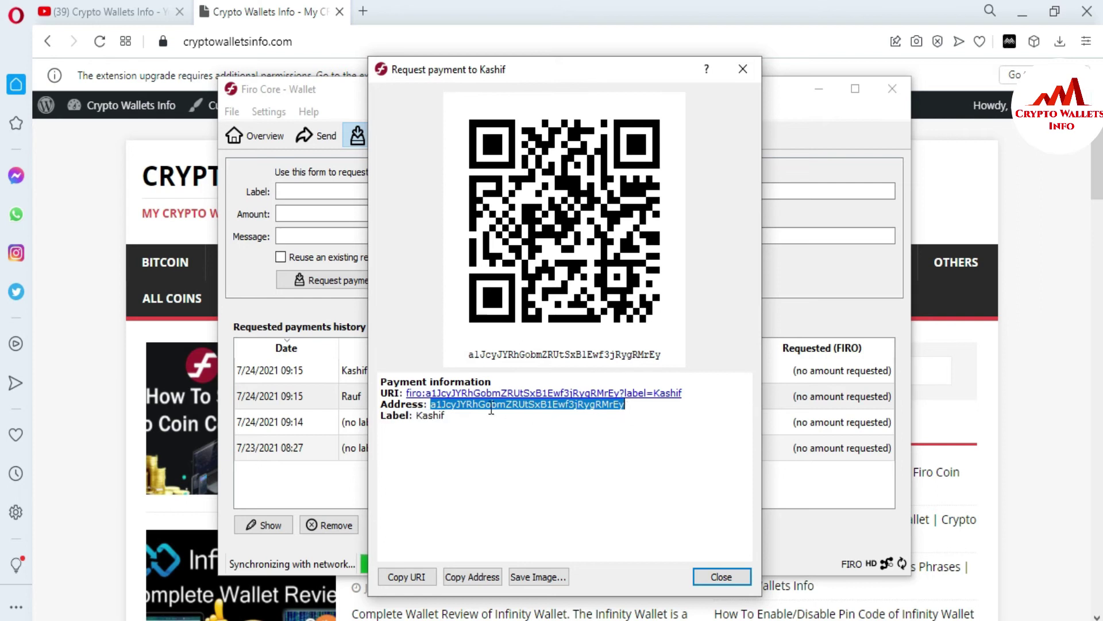
{"action": "double_click", "coordinate": [423, 415]}
{"action": "left_click", "coordinate": [446, 414]}
{"action": "left_click", "coordinate": [726, 583]}
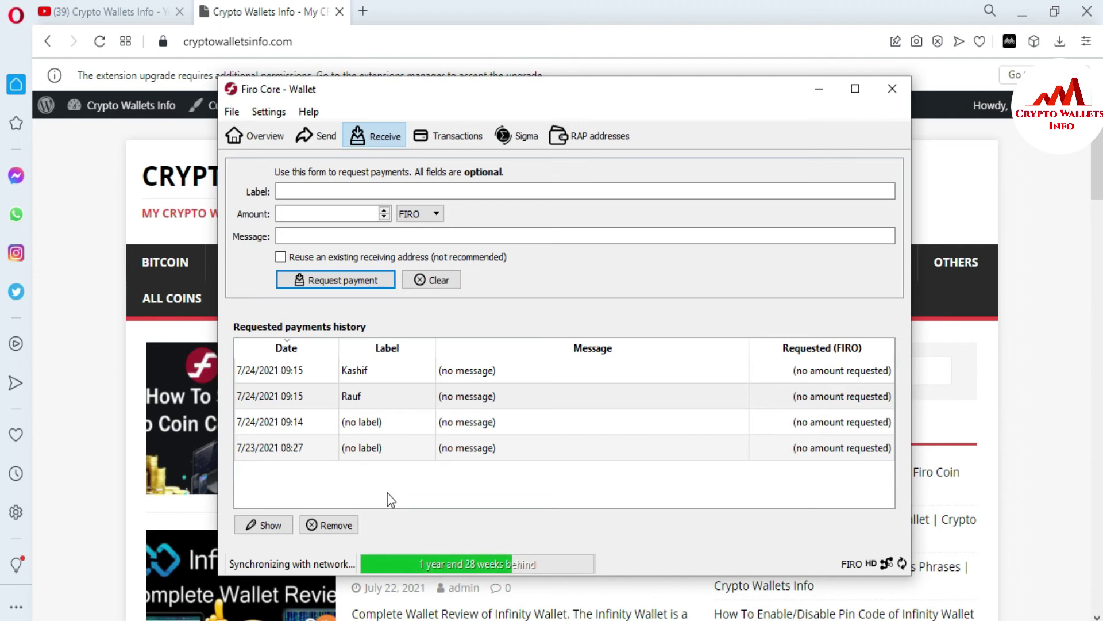
{"action": "double_click", "coordinate": [461, 396]}
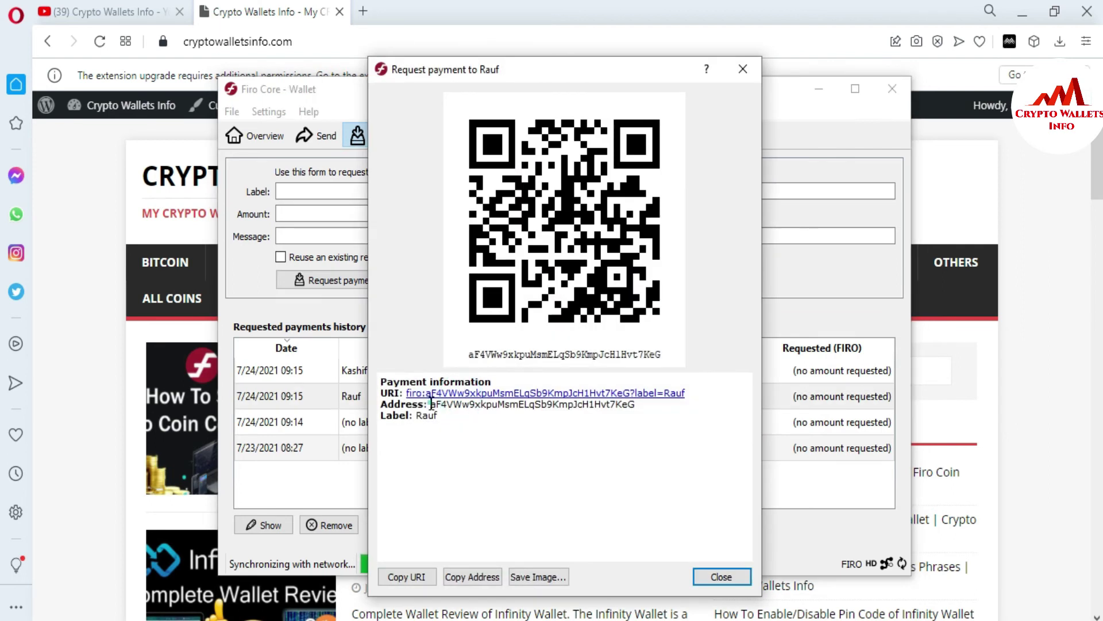
{"action": "left_click_drag", "start_coordinate": [431, 404], "coordinate": [631, 424]}
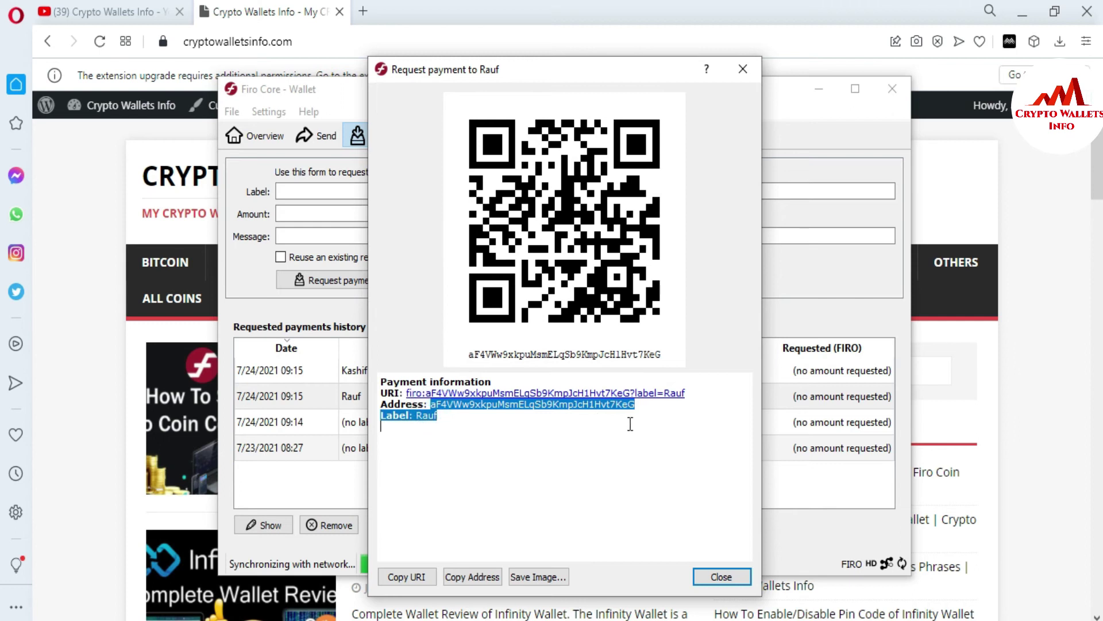
{"action": "left_click", "coordinate": [750, 76]}
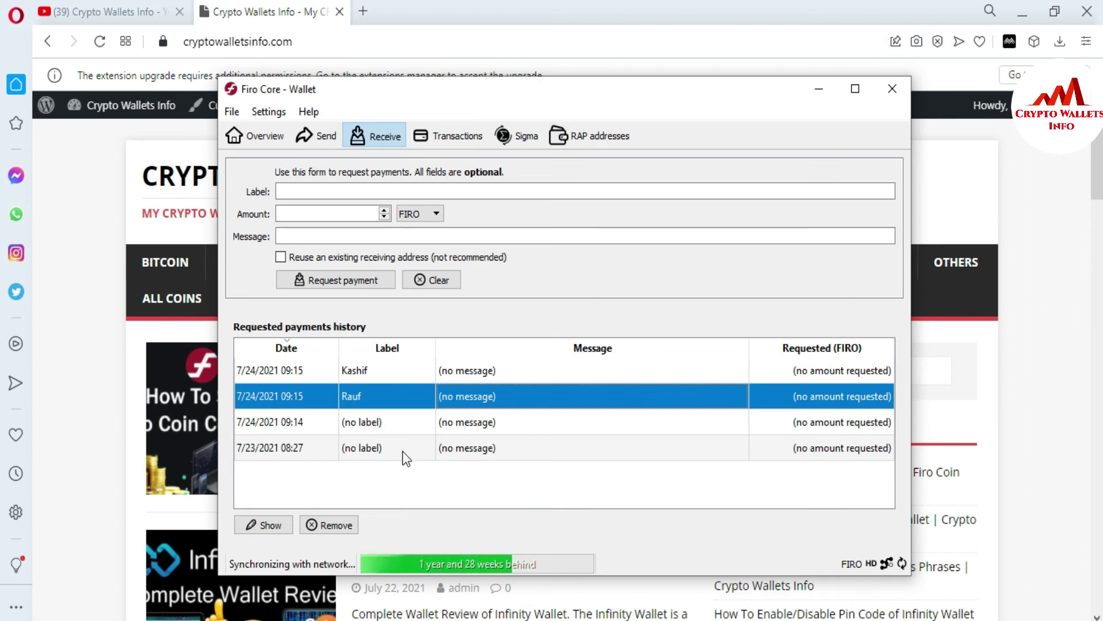
{"action": "left_click", "coordinate": [385, 425]}
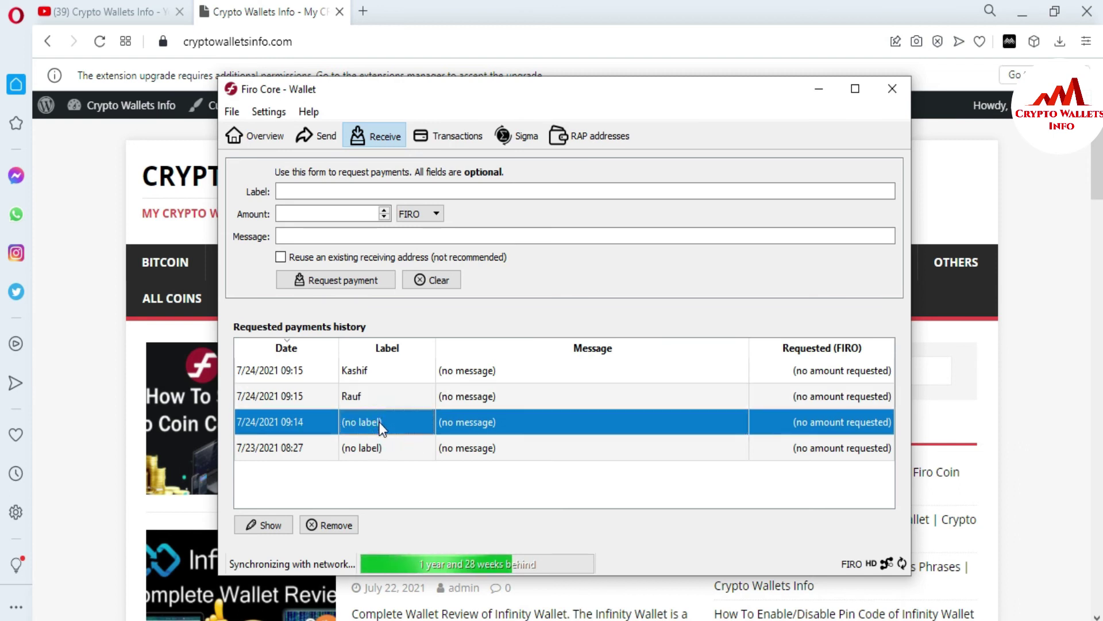
{"action": "double_click", "coordinate": [379, 424]}
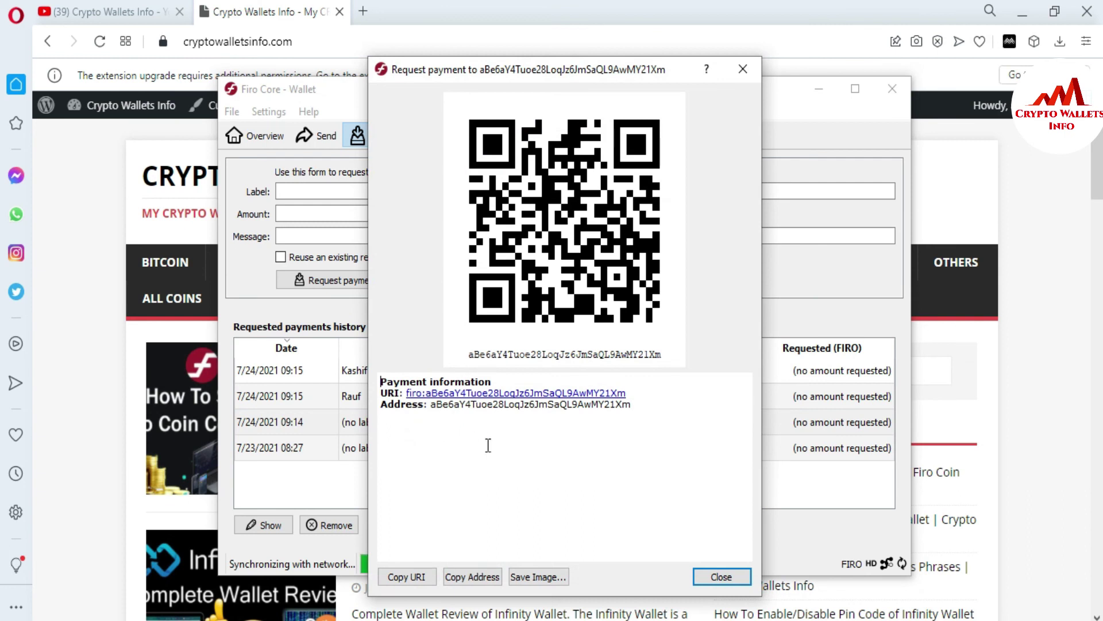
{"action": "left_click", "coordinate": [743, 78]}
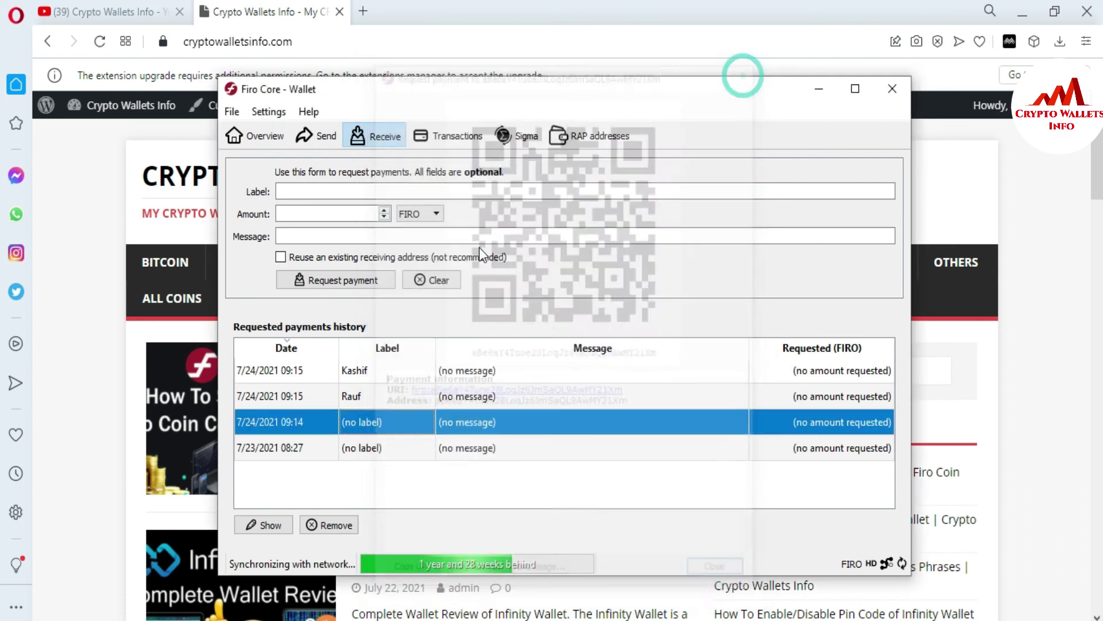
{"action": "left_click", "coordinate": [347, 189]}
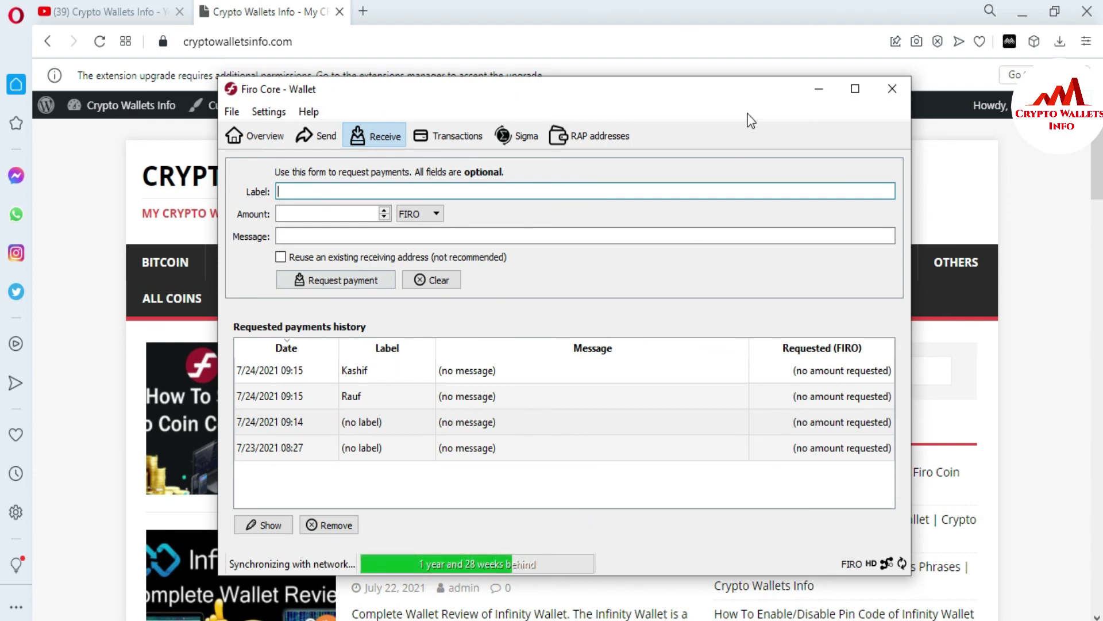
Minimize the wallet and switch between the YouTube and cryptowalletsinfo.com tabs in Opera.
{"action": "left_click", "coordinate": [819, 91]}
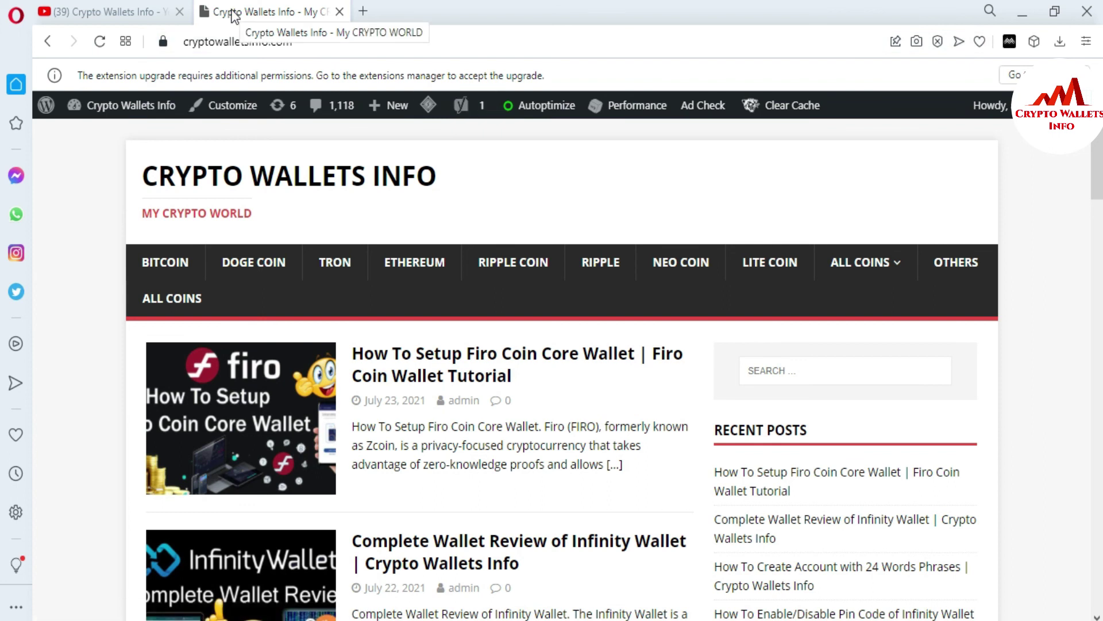
{"action": "left_click", "coordinate": [85, 12]}
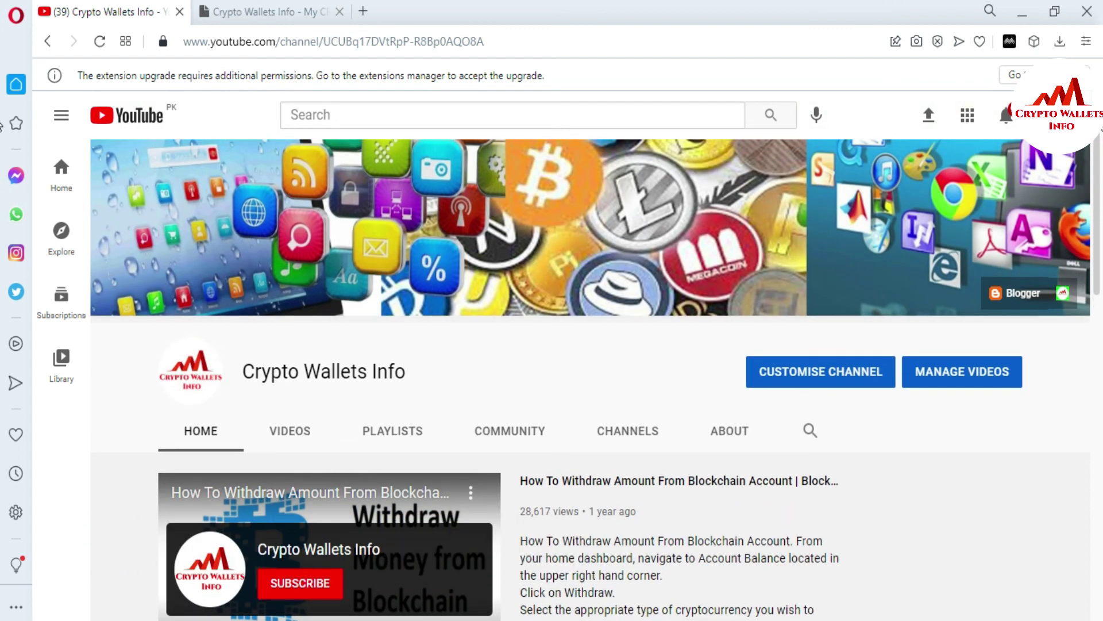
{"action": "left_click", "coordinate": [296, 23]}
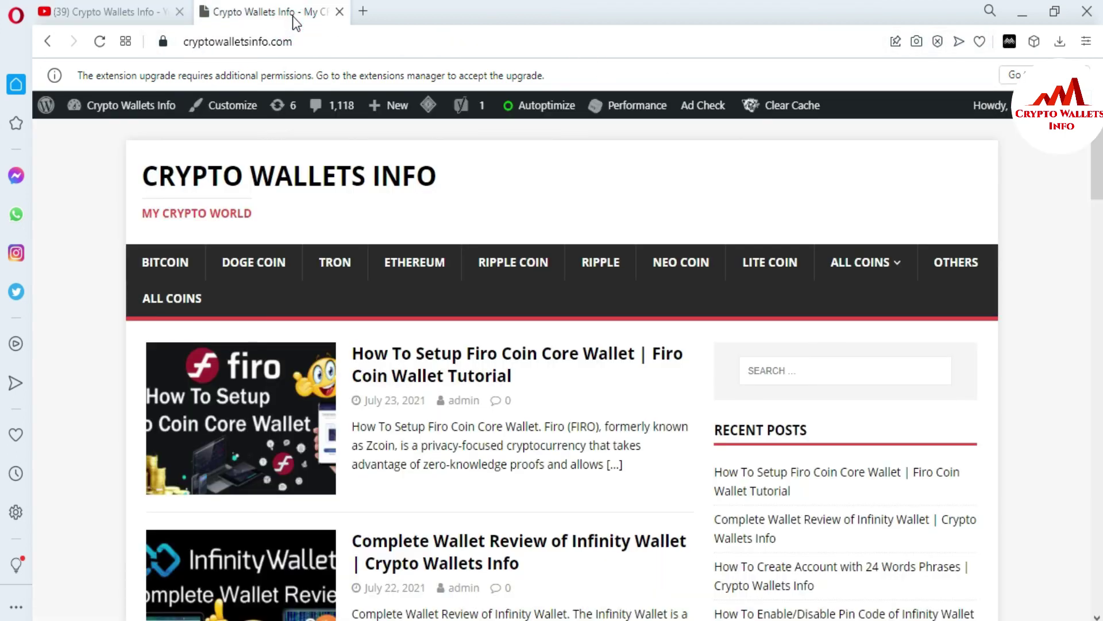